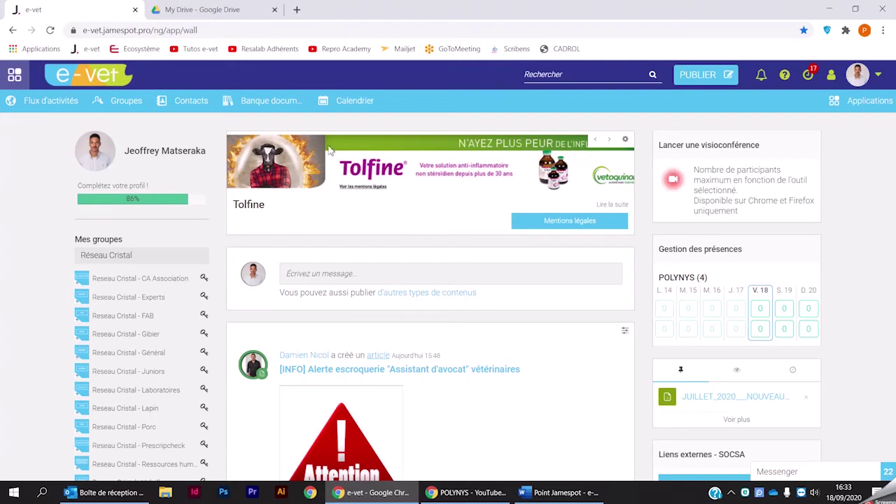
Browse the home feed's banner carousel back to Tolfine and start a new Flash info publication.
{"action": "left_click", "coordinate": [595, 141]}
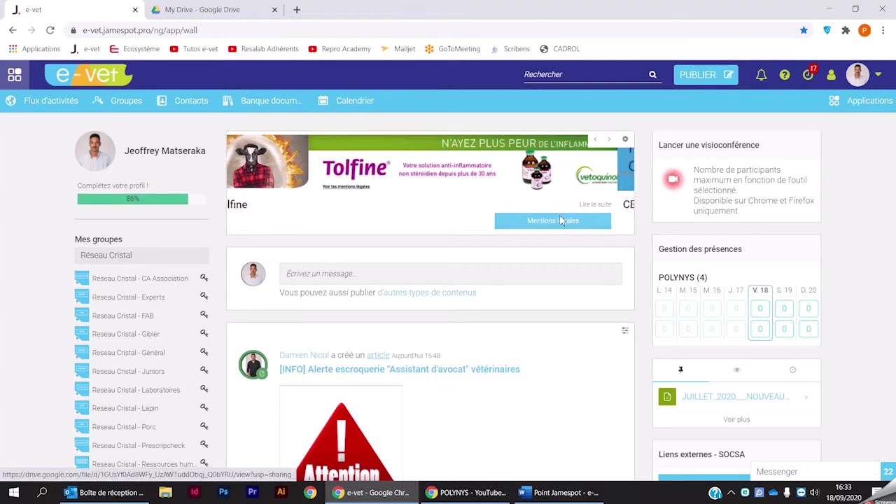
{"action": "left_click", "coordinate": [595, 140]}
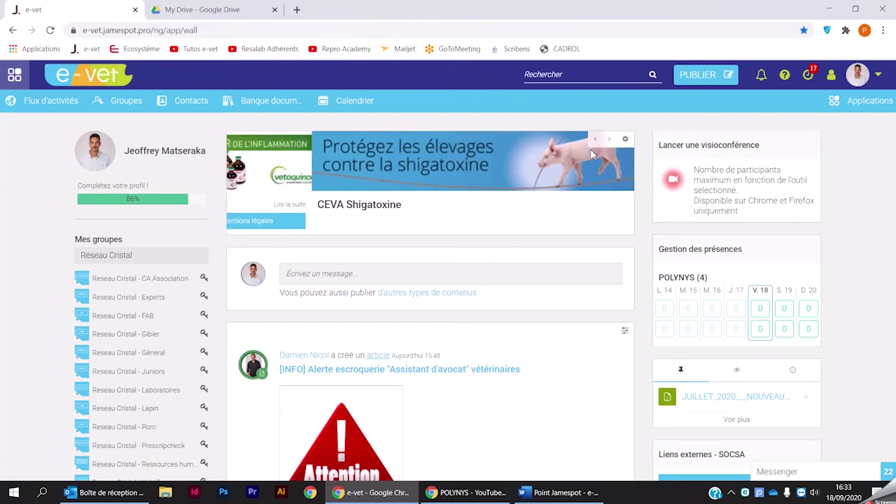
{"action": "left_click", "coordinate": [707, 75]}
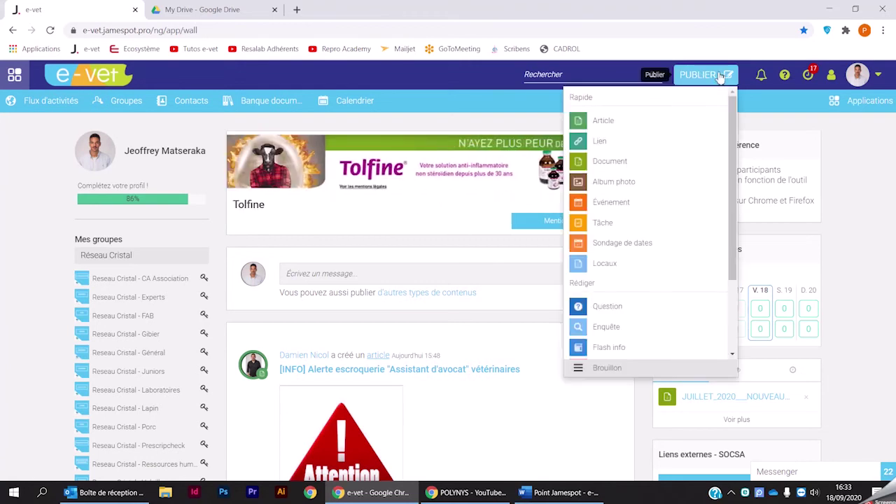
{"action": "left_click", "coordinate": [610, 350]}
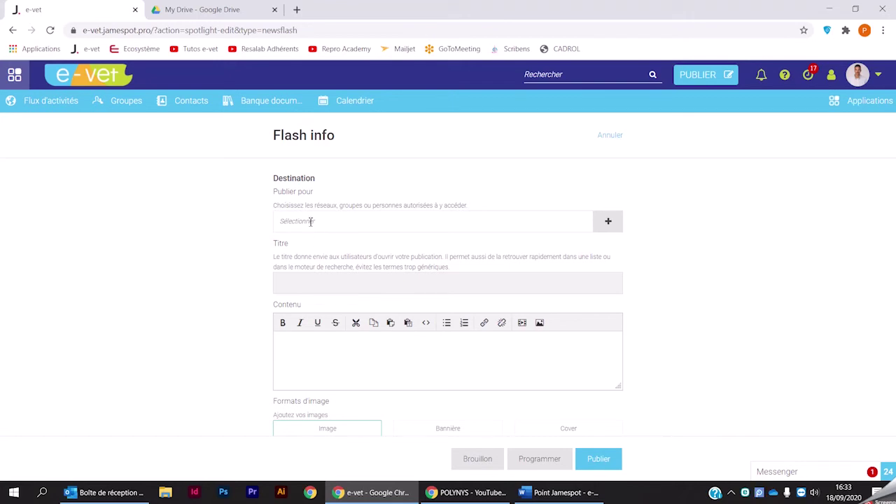
Review the groups and users selectable as recipients of the Flash info, and close the selection without choosing any.
{"action": "left_click", "coordinate": [605, 222]}
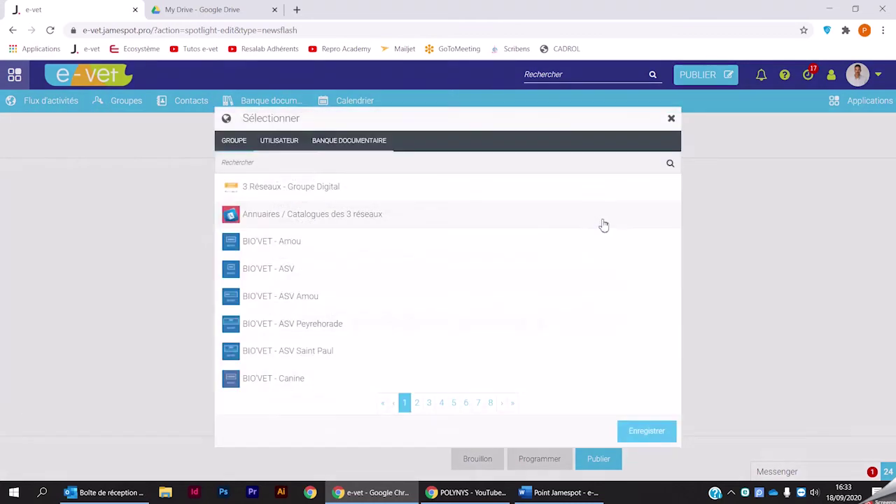
{"action": "left_click", "coordinate": [281, 142]}
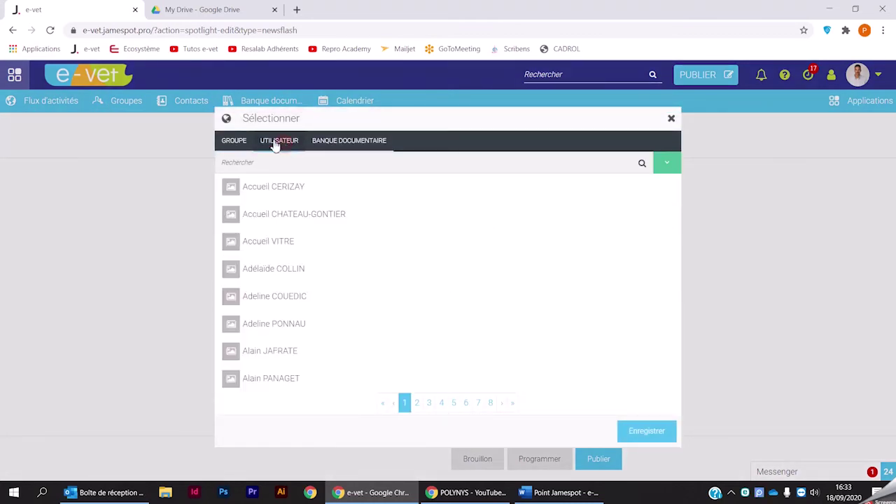
{"action": "left_click", "coordinate": [236, 143]}
{"action": "left_click", "coordinate": [266, 142]}
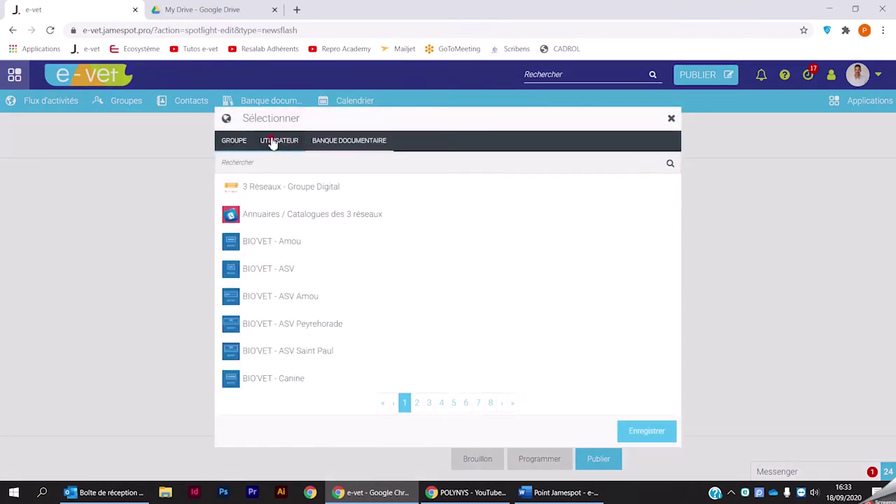
{"action": "left_click", "coordinate": [246, 140]}
{"action": "left_click", "coordinate": [672, 119]}
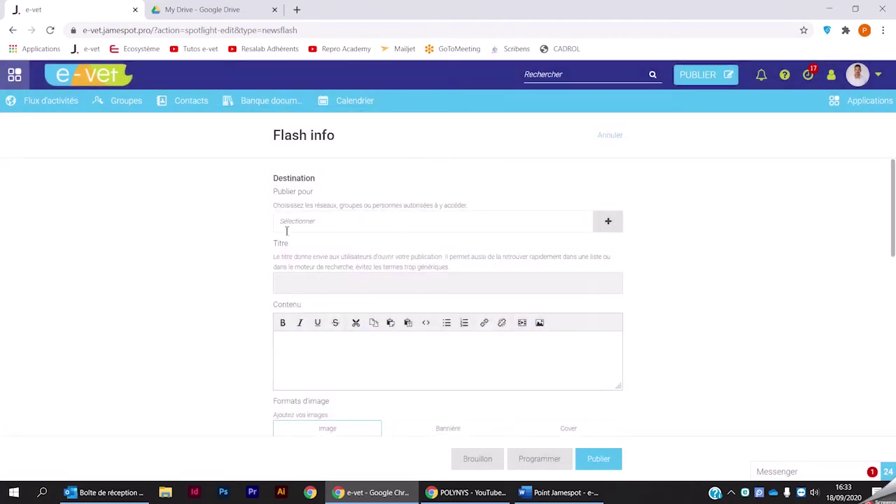
Open the e-vet home feed in a new browser tab, keeping the Flash info form open.
{"action": "left_click", "coordinate": [298, 285]}
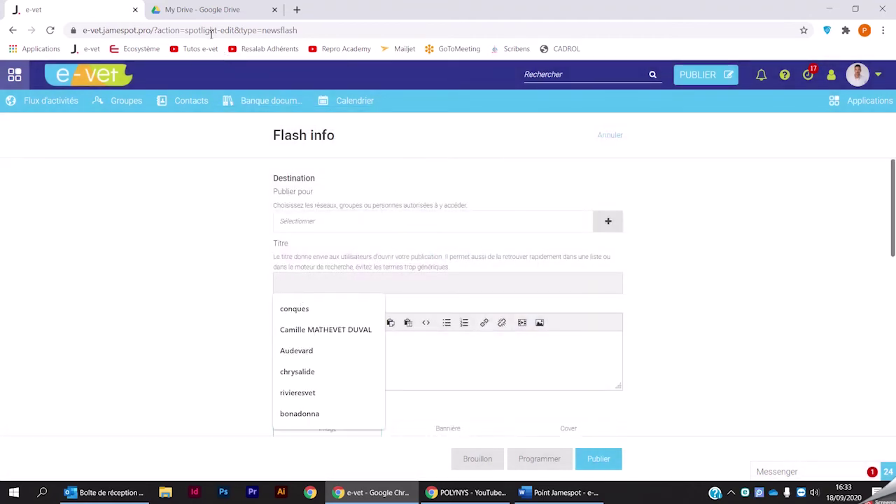
{"action": "left_click", "coordinate": [298, 10]}
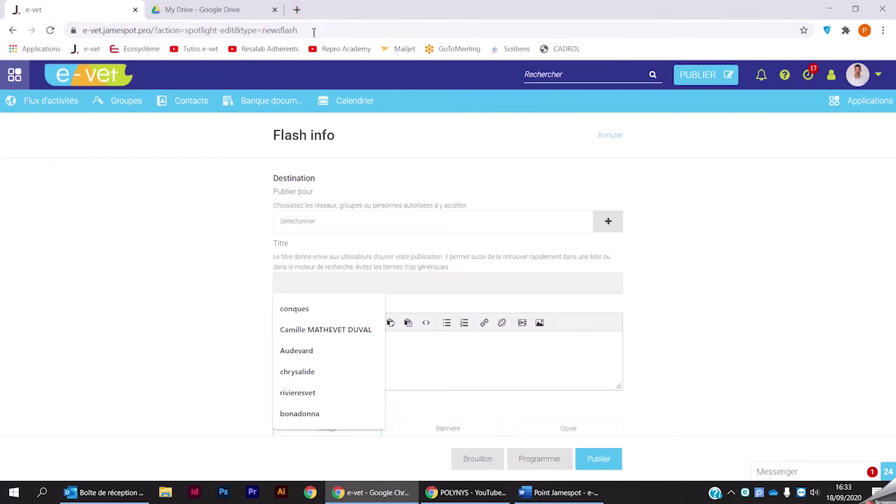
{"action": "left_click", "coordinate": [88, 48]}
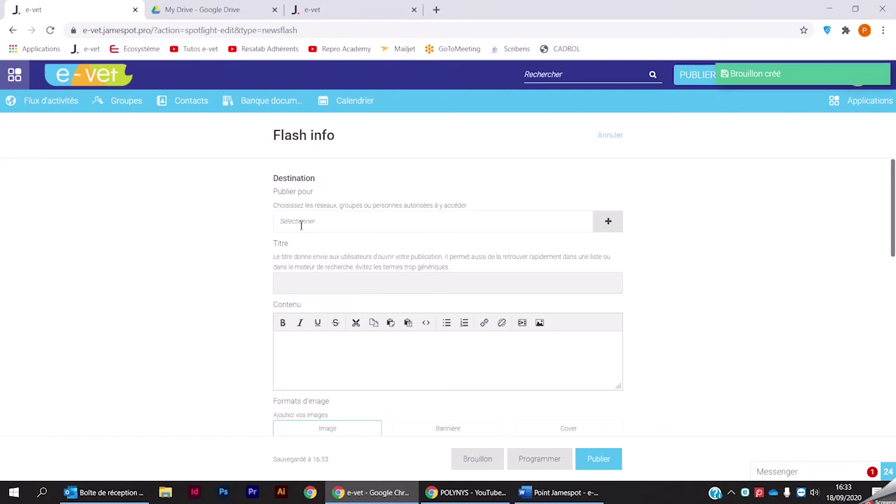
Review the Flash info's content and image format fields, and open the published Tolfine flash info from the home carousel.
{"action": "scroll", "coordinate": [308, 238], "scroll_direction": "down", "scroll_amount": 2}
{"action": "scroll", "coordinate": [322, 246], "scroll_direction": "up", "scroll_amount": 1}
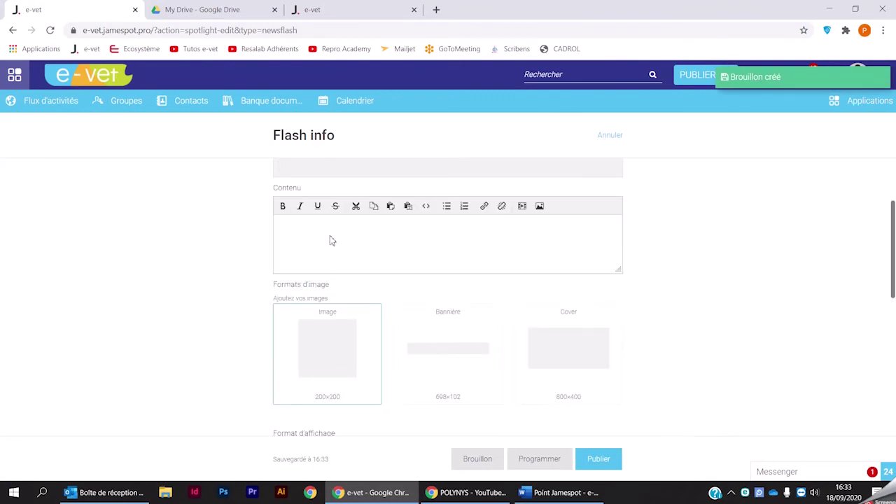
{"action": "left_click", "coordinate": [291, 242]}
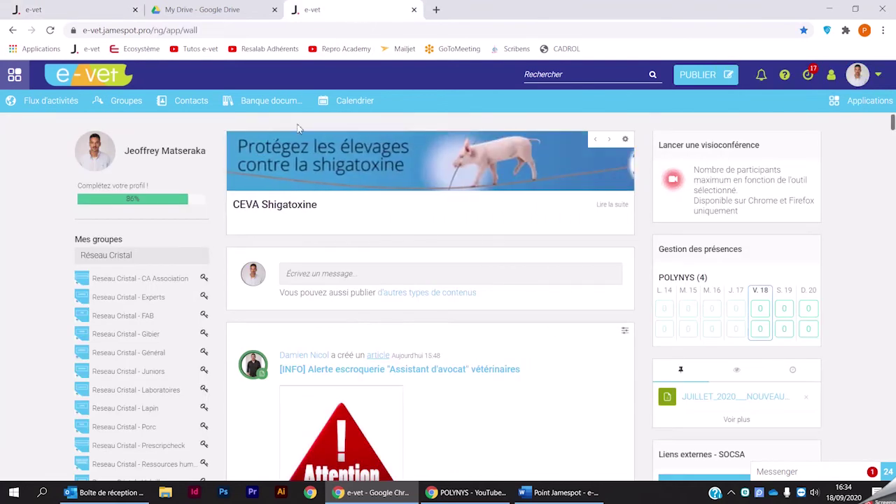
{"action": "left_click", "coordinate": [596, 139]}
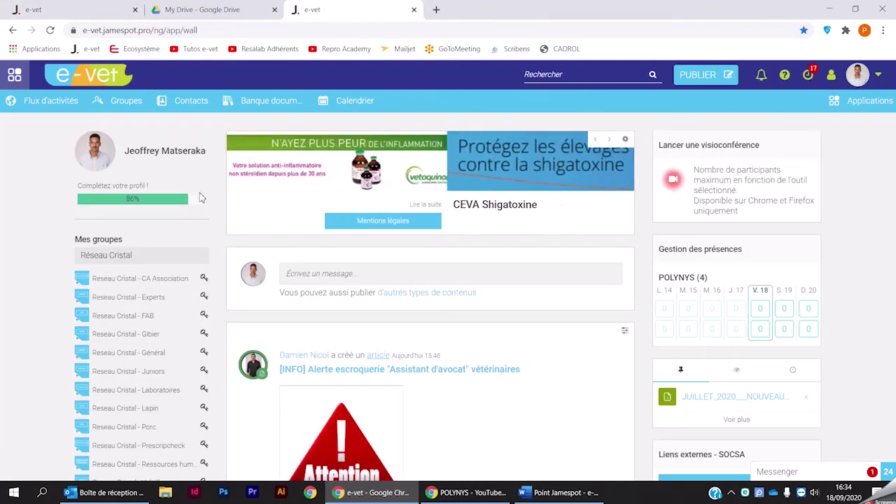
{"action": "left_click", "coordinate": [250, 210]}
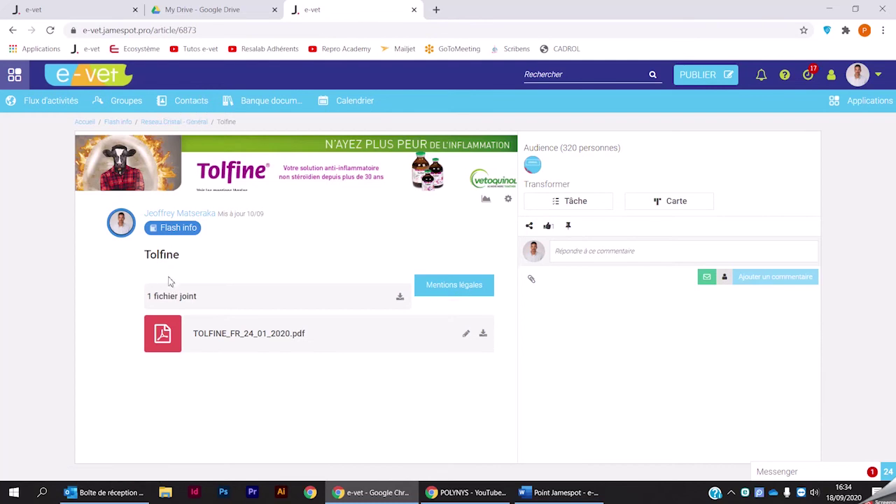
Compare the Flash info form's image formats with the banner of the published Tolfine article.
{"action": "left_click", "coordinate": [109, 8]}
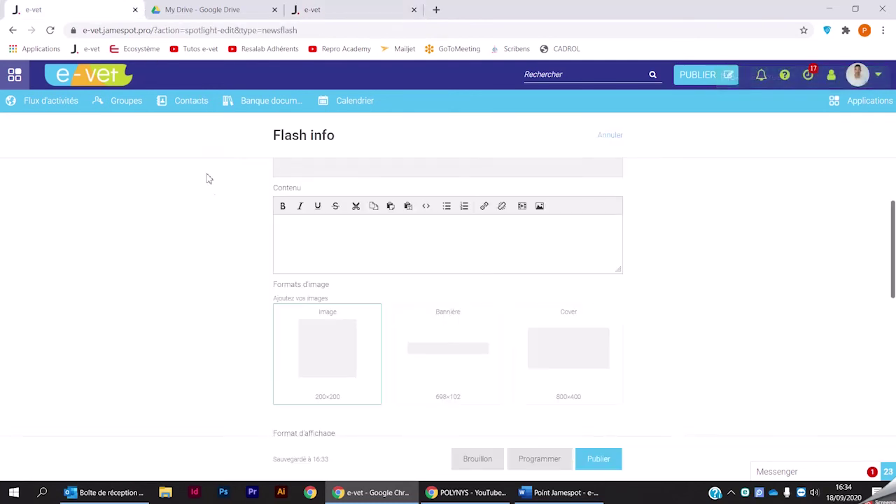
{"action": "scroll", "coordinate": [246, 227], "scroll_direction": "down", "scroll_amount": 1}
{"action": "scroll", "coordinate": [247, 225], "scroll_direction": "down", "scroll_amount": 1}
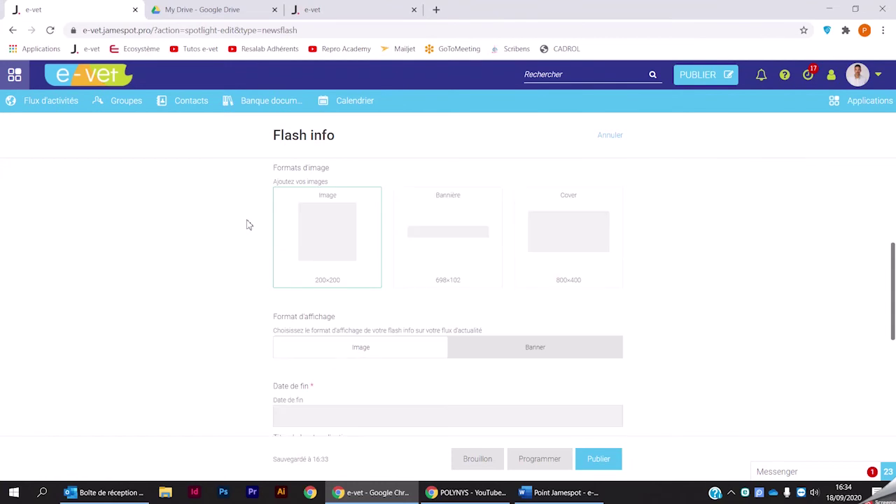
{"action": "left_click", "coordinate": [335, 8]}
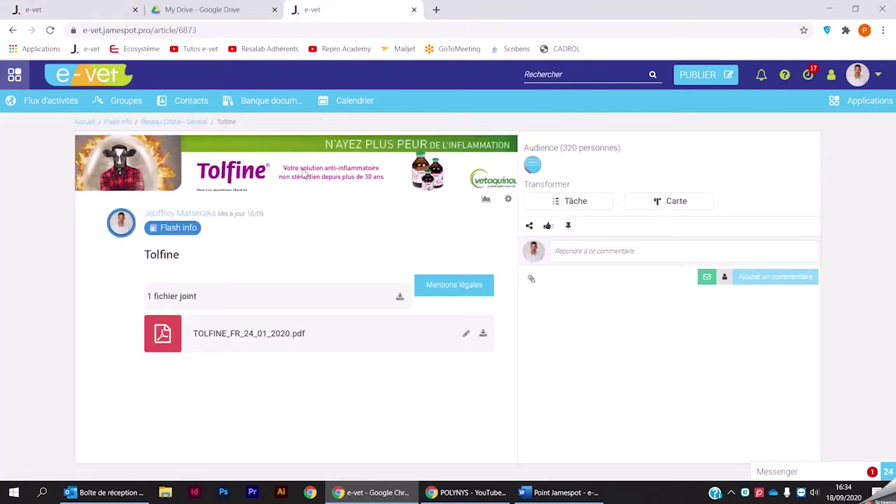
{"action": "left_click", "coordinate": [114, 8]}
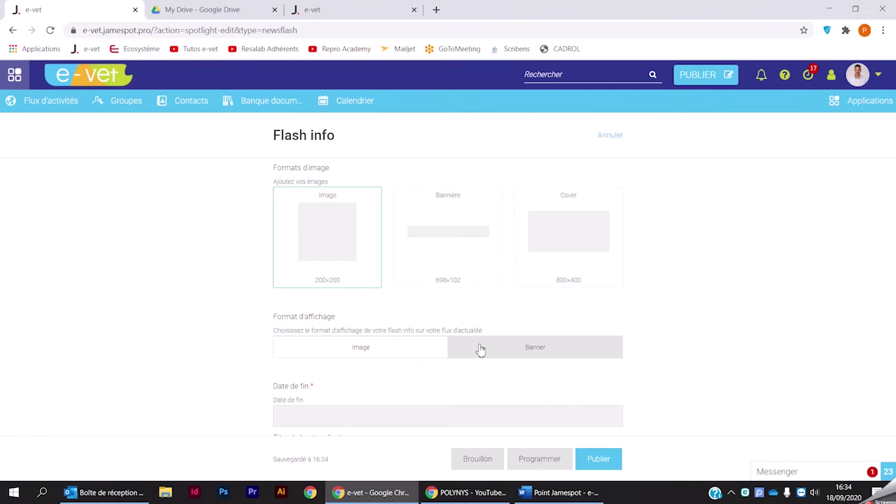
Examine the end date and action button title fields of the Flash info form.
{"action": "scroll", "coordinate": [481, 350], "scroll_direction": "down", "scroll_amount": 3}
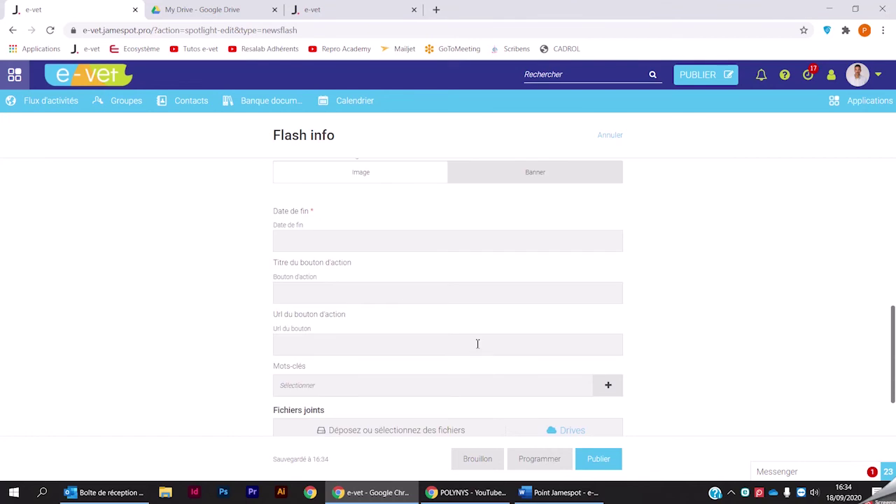
{"action": "left_click", "coordinate": [297, 241]}
{"action": "left_click", "coordinate": [229, 238]}
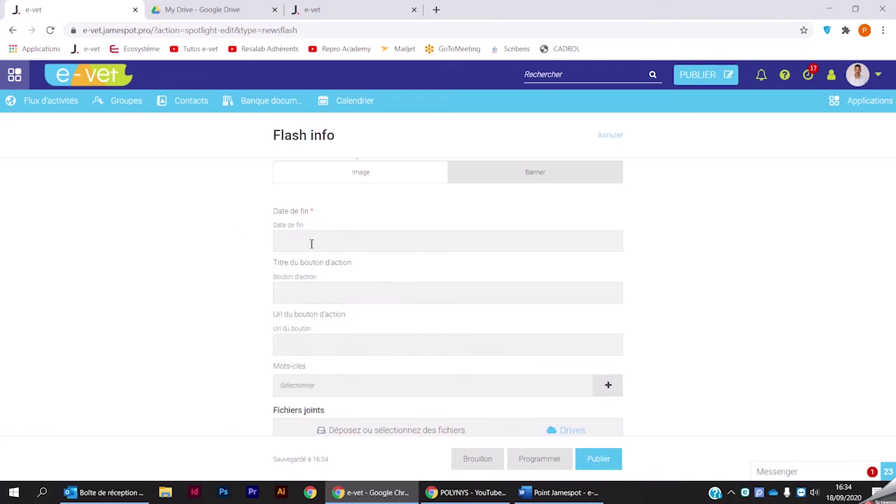
{"action": "left_click", "coordinate": [312, 242]}
{"action": "left_click", "coordinate": [257, 253]}
{"action": "left_click_drag", "start_coordinate": [355, 264], "coordinate": [277, 272]}
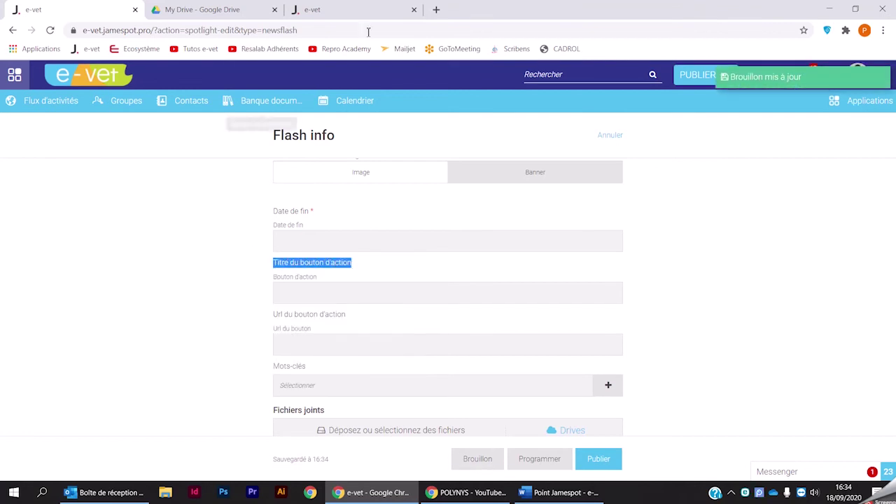
Compare Tolfine's Mentions légales button in the article and home feed with the form's action button and attachment fields.
{"action": "left_click", "coordinate": [371, 9]}
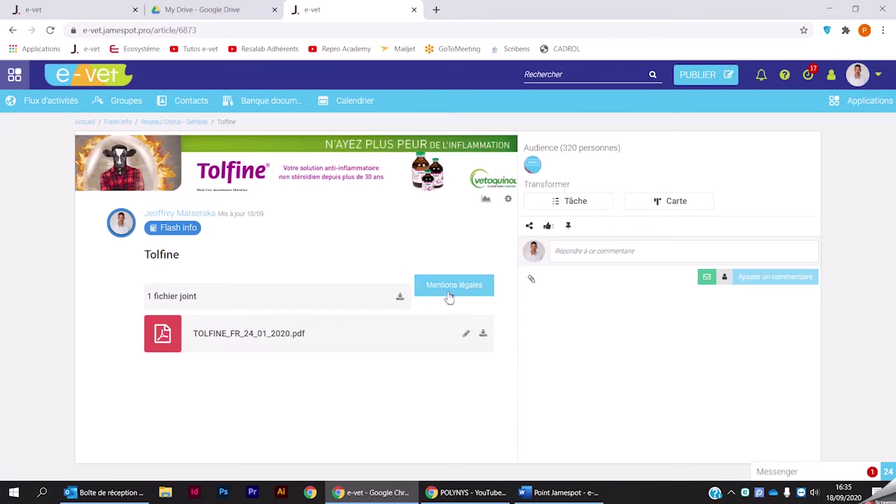
{"action": "left_click", "coordinate": [112, 79]}
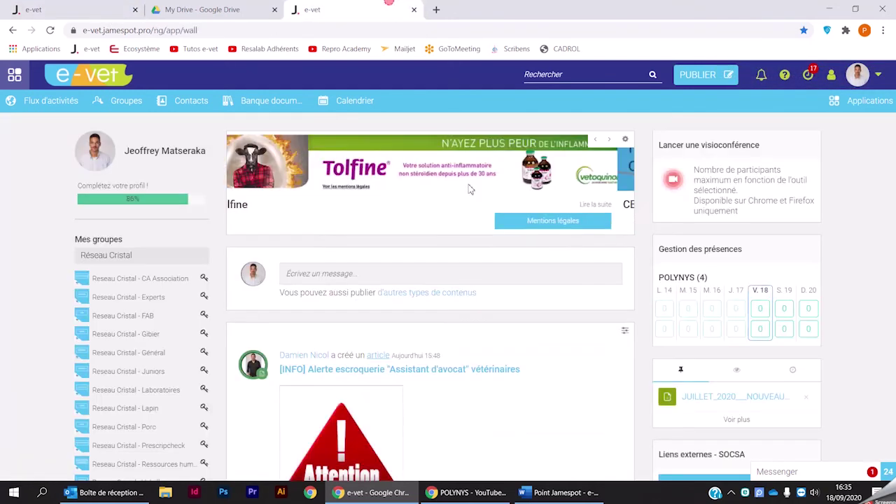
{"action": "left_click", "coordinate": [598, 142]}
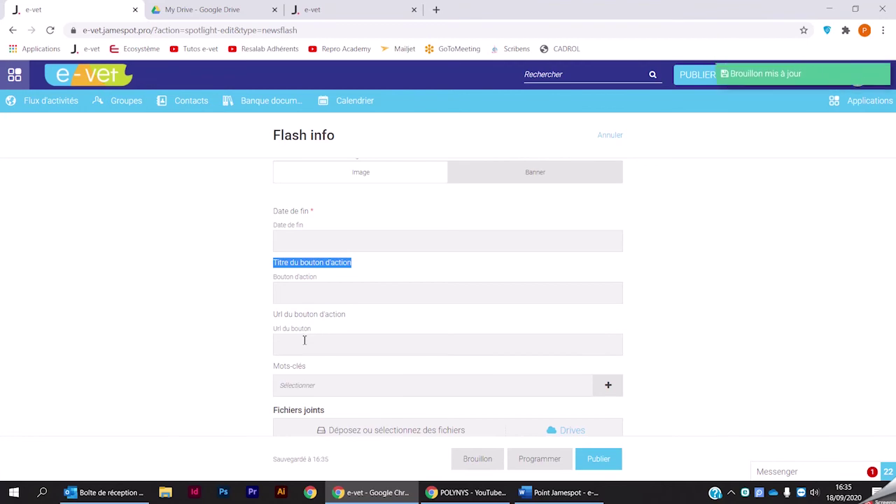
{"action": "scroll", "coordinate": [304, 340], "scroll_direction": "down", "scroll_amount": 2}
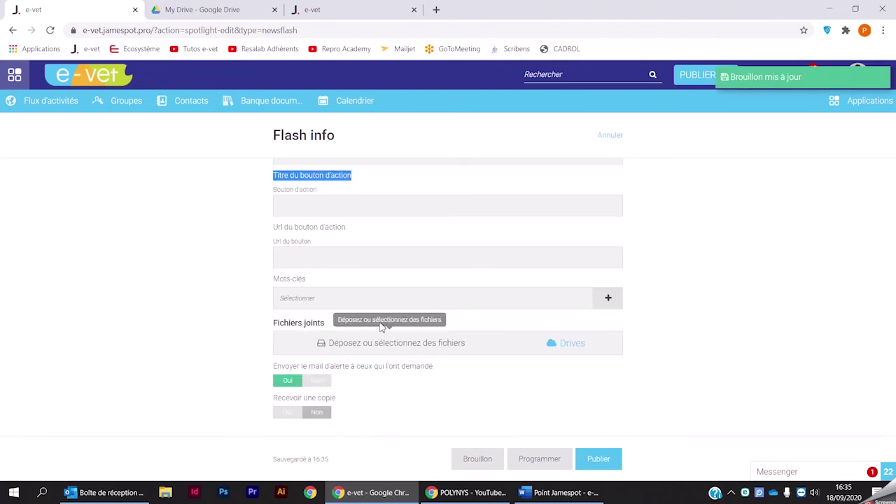
{"action": "left_click", "coordinate": [537, 465]}
View the Tolfine article with its attached file, and open the Mentions légales PDF from the home feed banner.
{"action": "left_click", "coordinate": [597, 142]}
{"action": "left_click", "coordinate": [598, 143]}
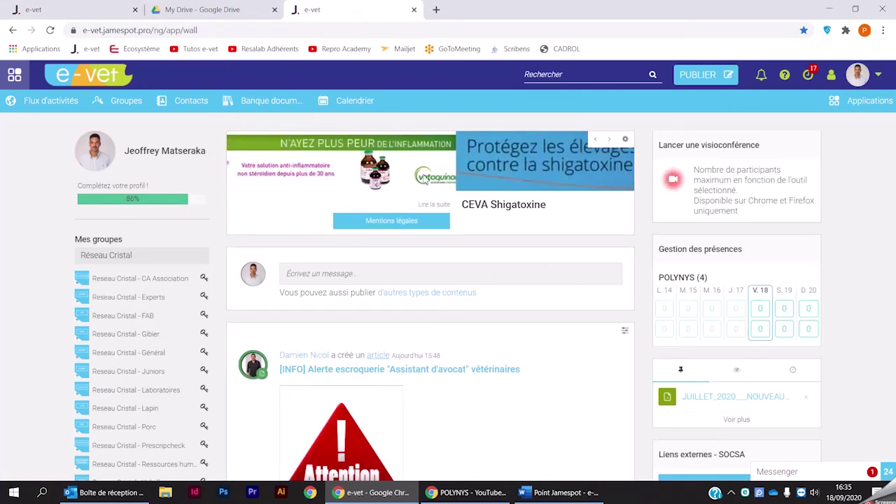
{"action": "left_click", "coordinate": [250, 206]}
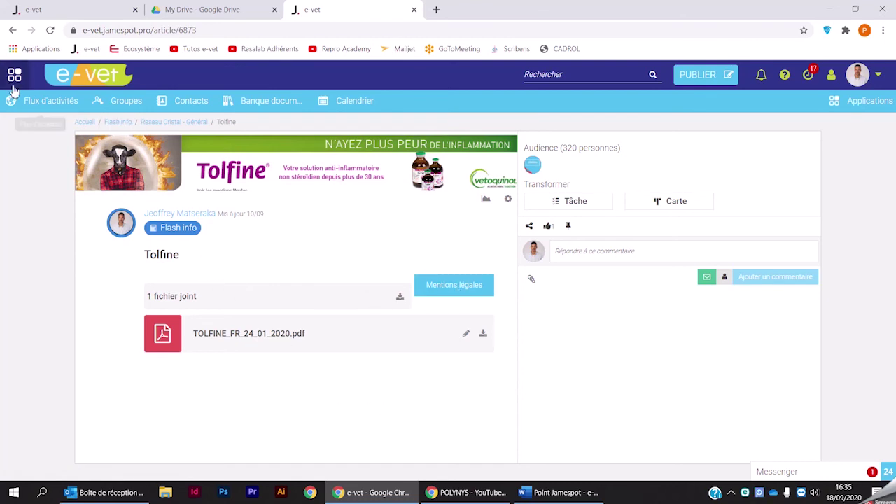
{"action": "left_click", "coordinate": [82, 83]}
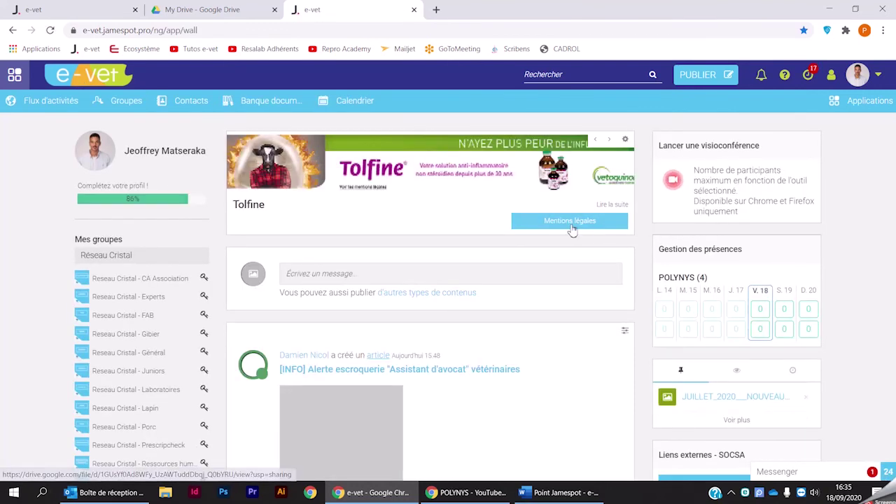
{"action": "left_click", "coordinate": [571, 222]}
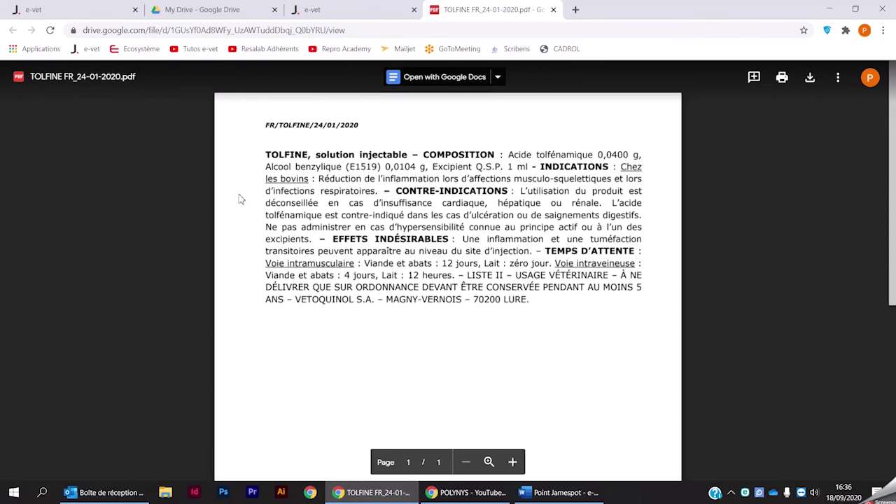
Switch to Google Drive, open TOLFINE FR_24-01-2020.pdf, and copy its sharing link from the share settings.
{"action": "left_click", "coordinate": [203, 11]}
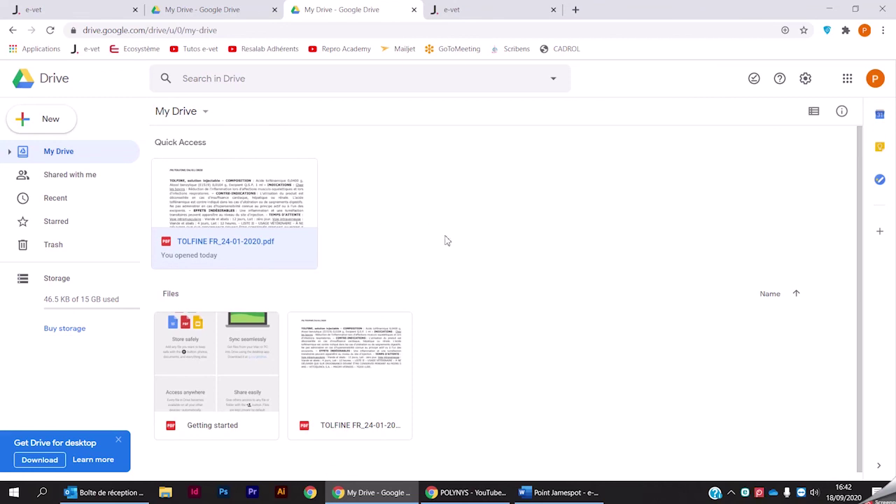
{"action": "left_click", "coordinate": [262, 201]}
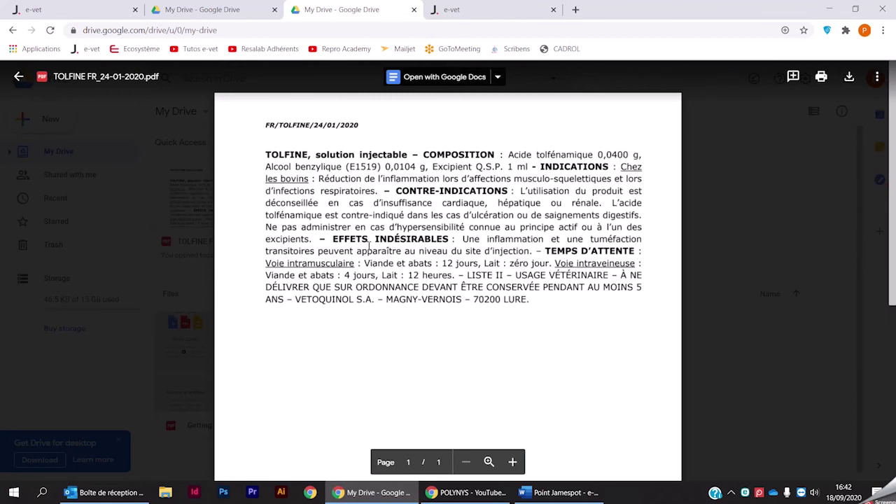
{"action": "left_click", "coordinate": [878, 77]}
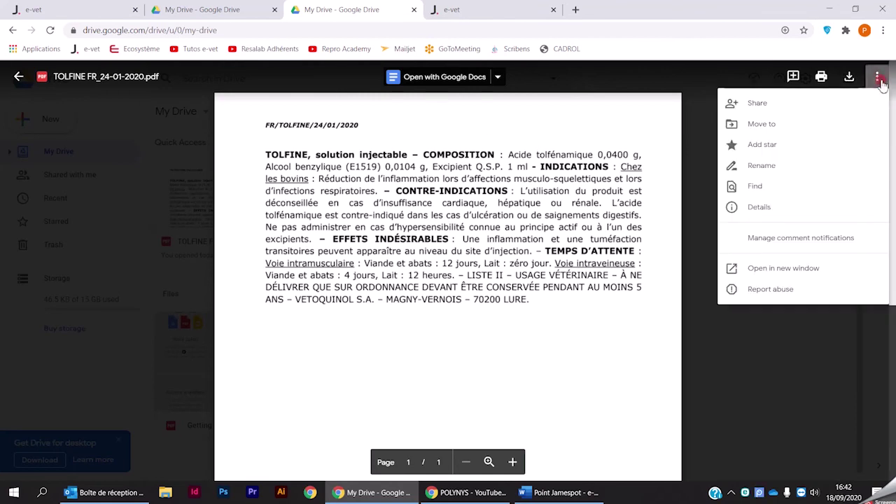
{"action": "left_click", "coordinate": [758, 104]}
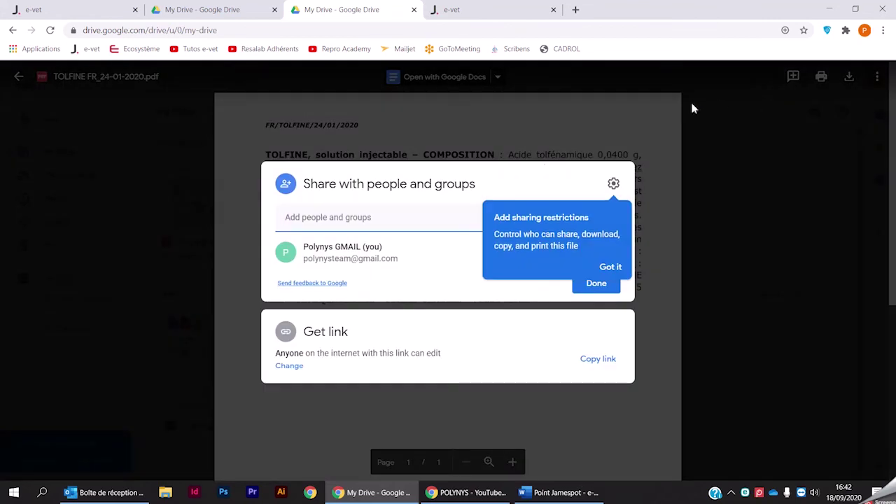
{"action": "left_click", "coordinate": [324, 335]}
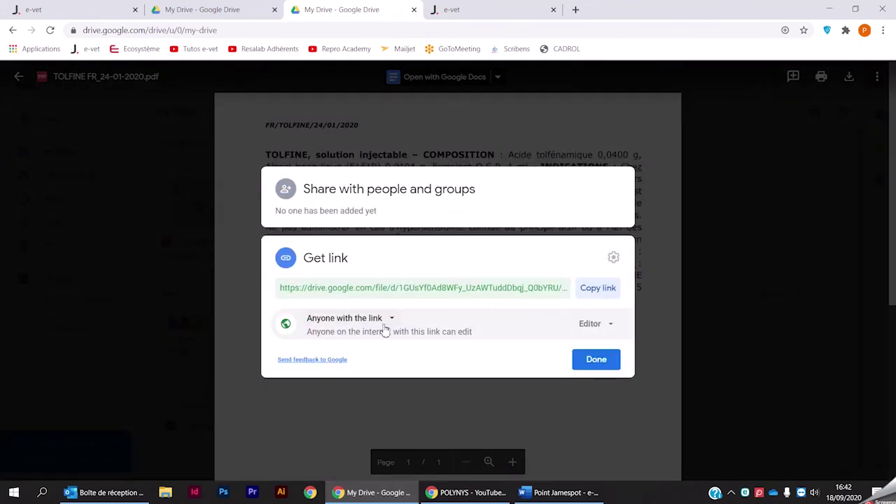
{"action": "left_click", "coordinate": [613, 293]}
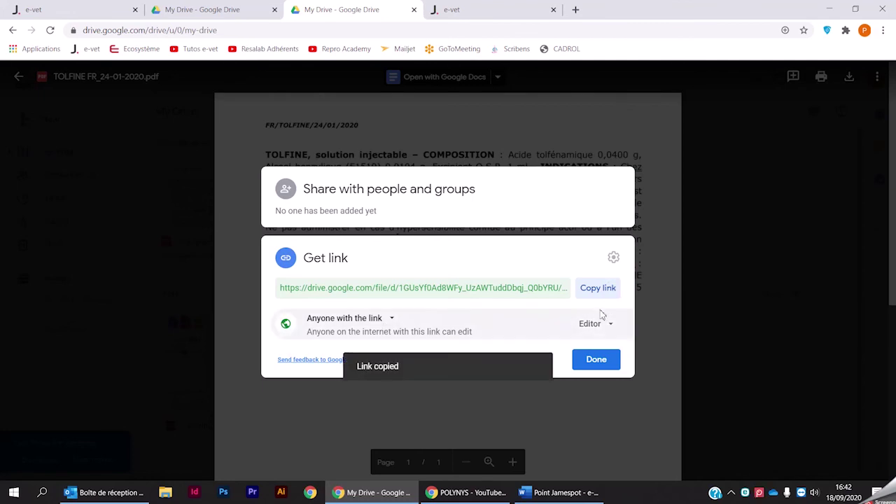
Replace the action button URL in the e-vet Flash info form with the copied PDF link, and view the Tolfine banner in the home feed.
{"action": "left_click", "coordinate": [73, 9]}
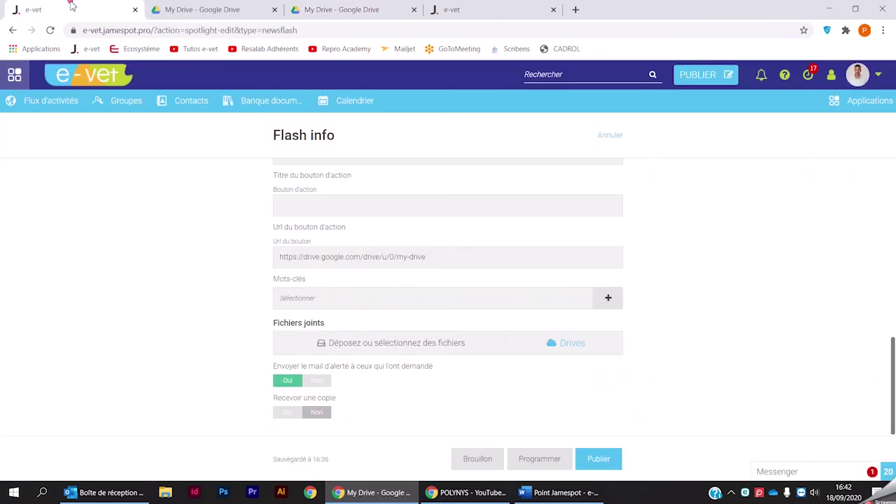
{"action": "triple_click", "coordinate": [450, 258]}
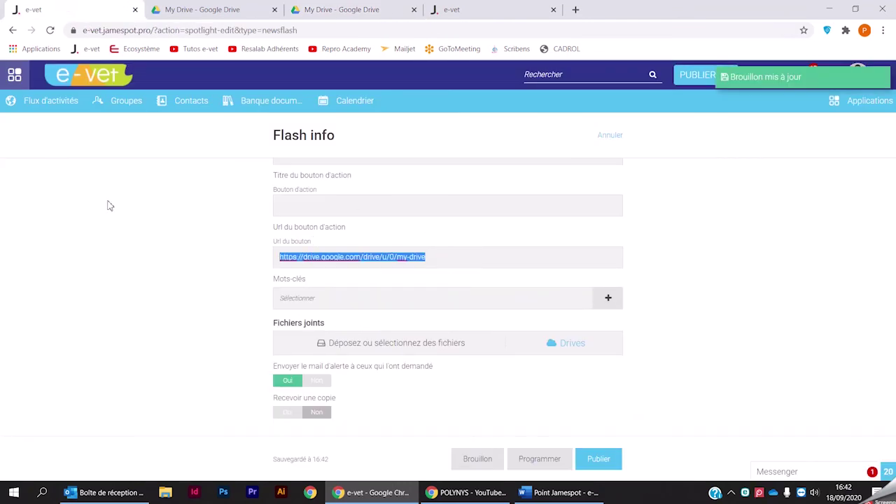
{"action": "key", "text": "ctrl+v"}
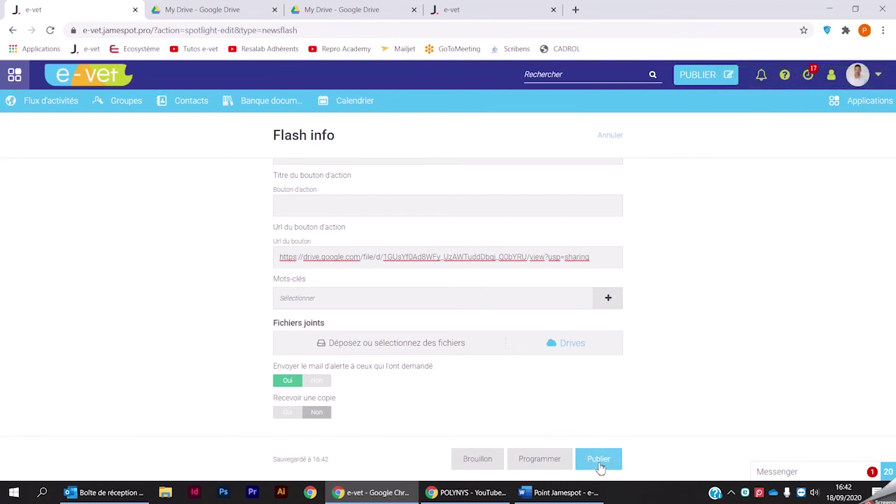
{"action": "left_click", "coordinate": [501, 7]}
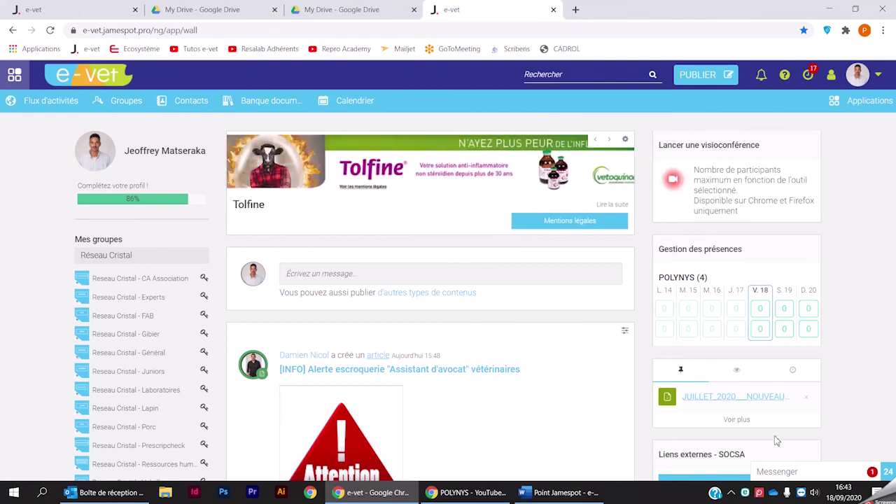
{"action": "right_click", "coordinate": [759, 492]}
{"action": "left_click", "coordinate": [710, 446]}
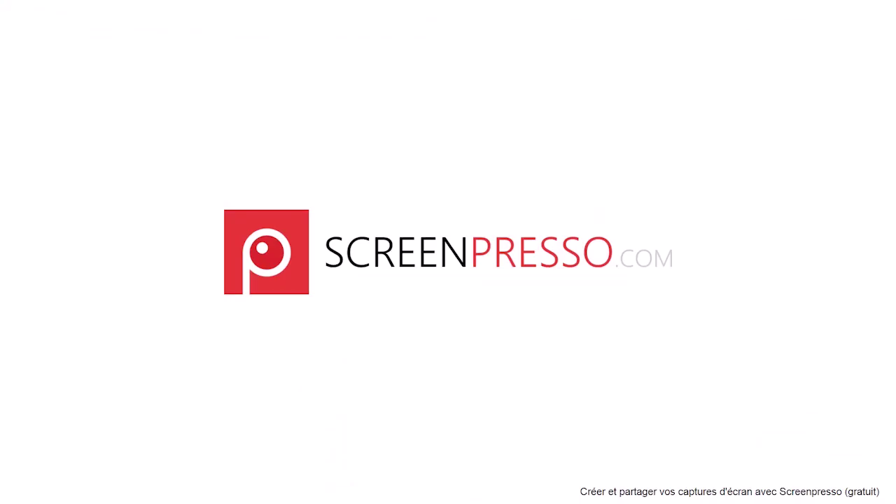